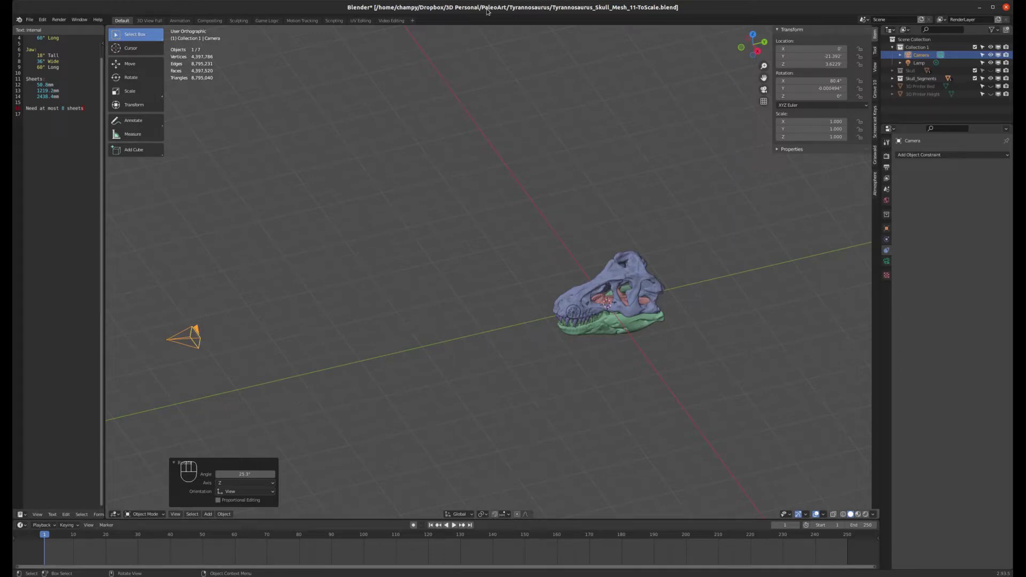
Step: Zoom out and check the camera's framing of the skull, then leave camera view
{"action": "scroll", "coordinate": [518, 223], "scroll_direction": "down", "scroll_amount": 3}
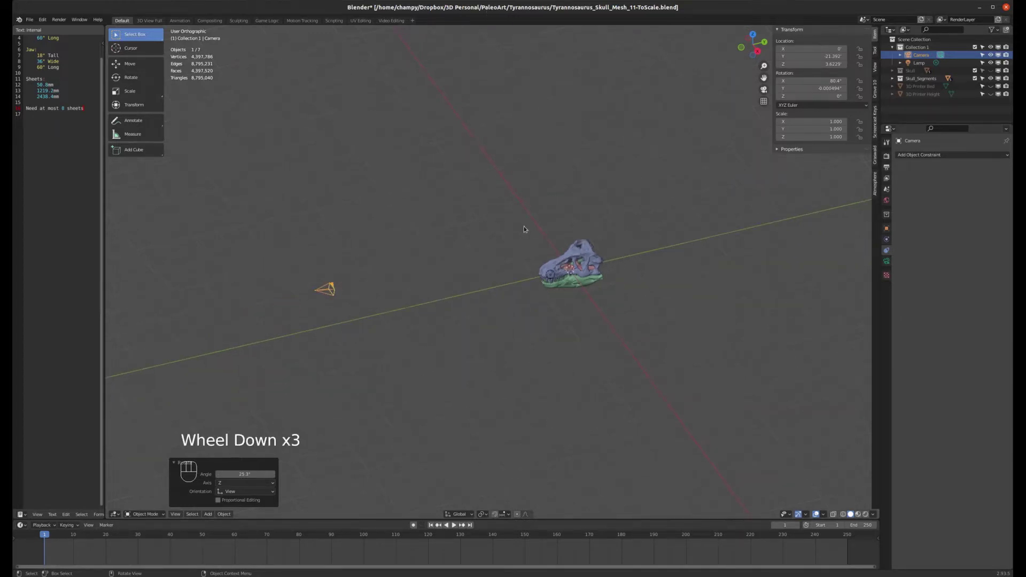
{"action": "scroll", "coordinate": [524, 226], "scroll_direction": "up", "scroll_amount": 1}
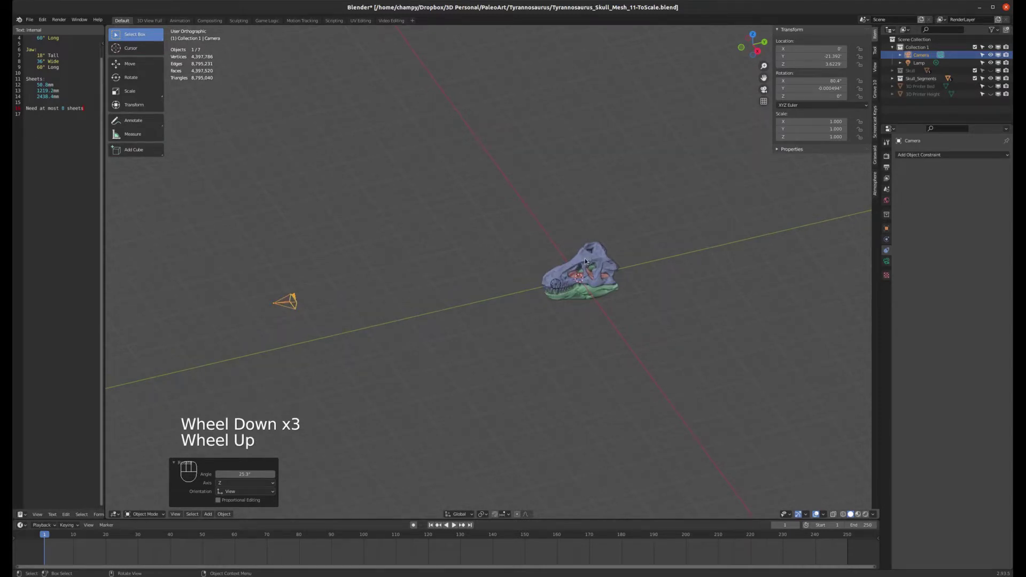
{"action": "key", "text": "KP_0"}
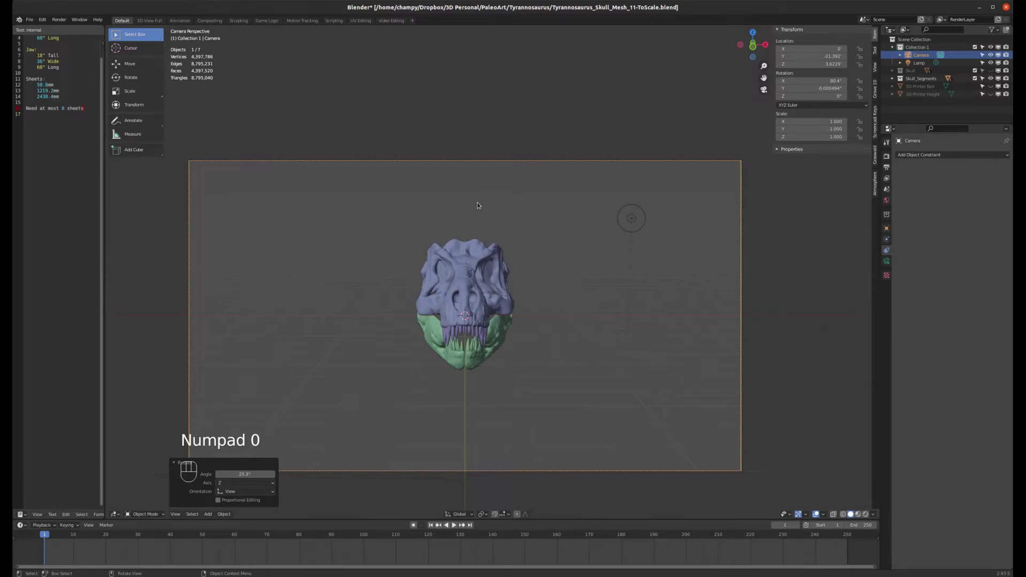
{"action": "key", "text": "KP_0"}
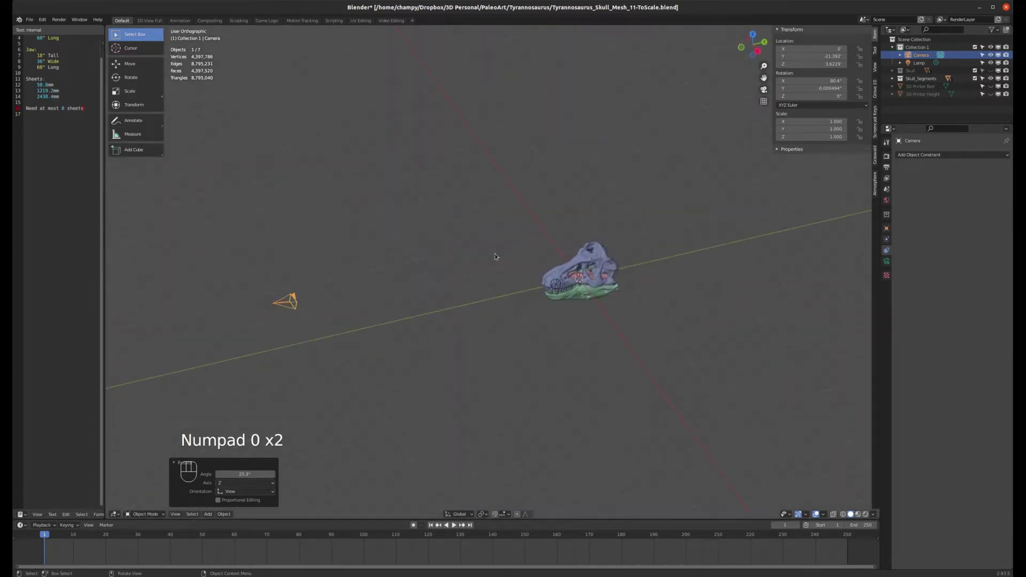
Step: Switch to top view showing the skull and camera, then bring up the Add menu
{"action": "key", "text": "KP_7"}
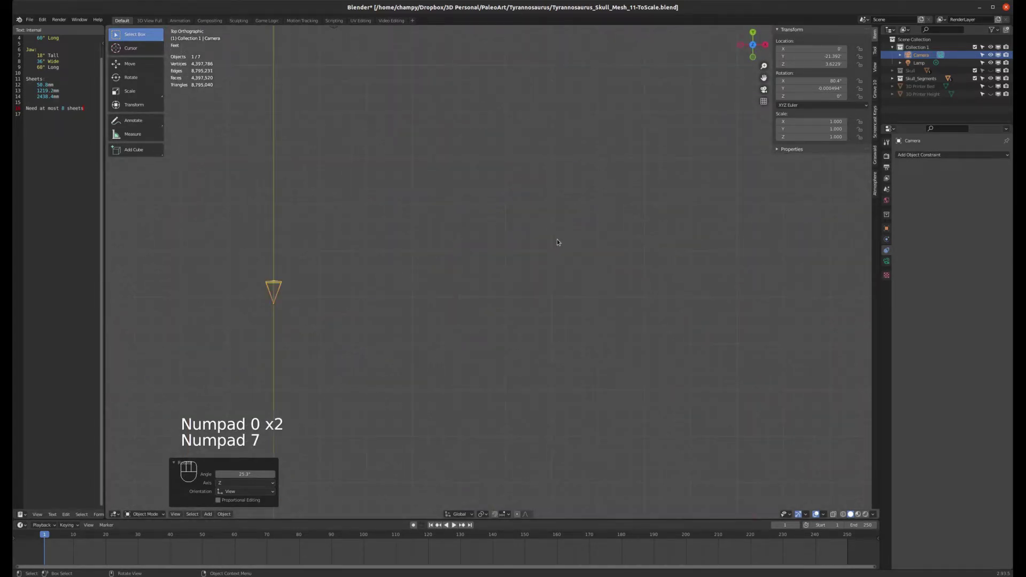
{"action": "scroll", "coordinate": [611, 396], "scroll_direction": "up", "scroll_amount": 1}
{"action": "scroll", "coordinate": [611, 395], "scroll_direction": "down", "scroll_amount": 4}
{"action": "scroll", "coordinate": [517, 219], "scroll_direction": "up", "scroll_amount": 3}
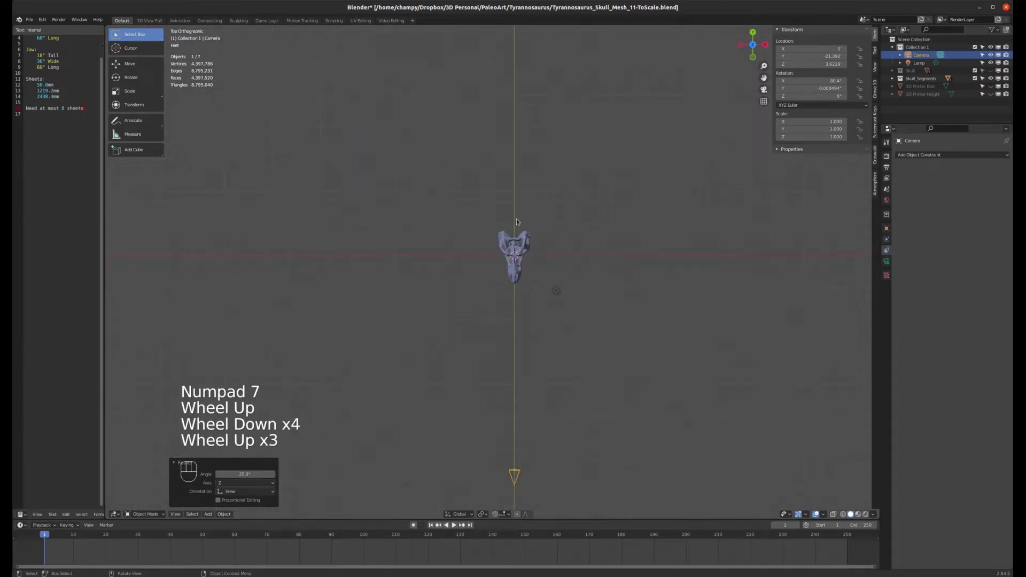
{"action": "scroll", "coordinate": [518, 218], "scroll_direction": "down", "scroll_amount": 2}
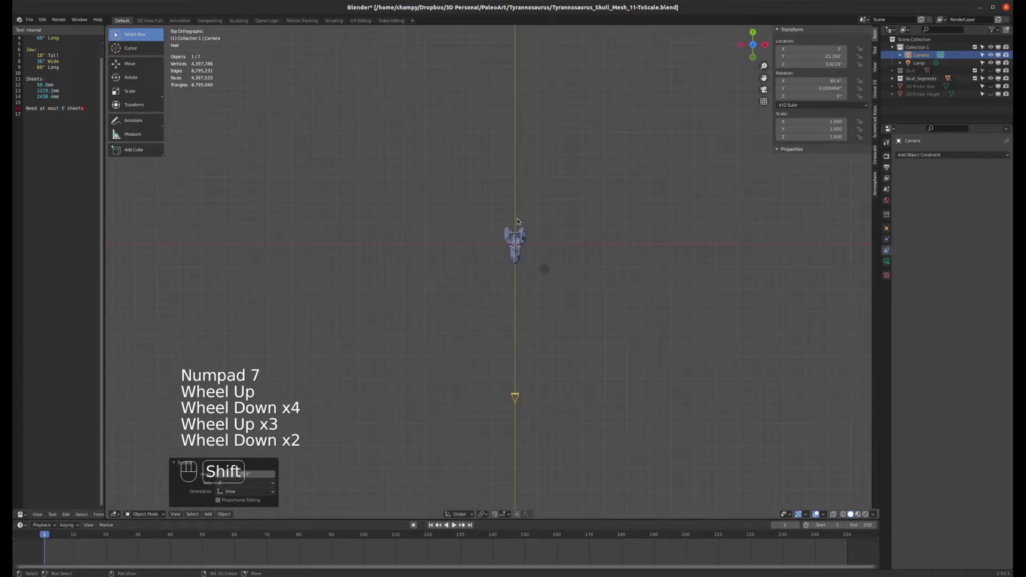
{"action": "key", "text": "shift+a"}
{"action": "mouse_move", "coordinate": [517, 218]}
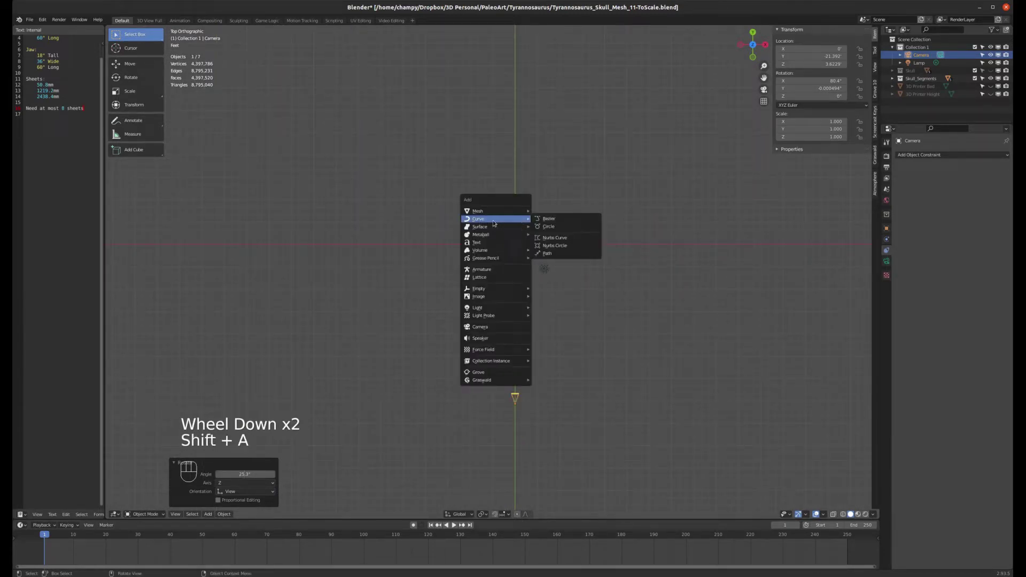
Step: Add a Bezier circle, scale it to 14.43 around the skull, and select the camera
{"action": "left_click", "coordinate": [555, 229]}
{"action": "key", "text": "s"}
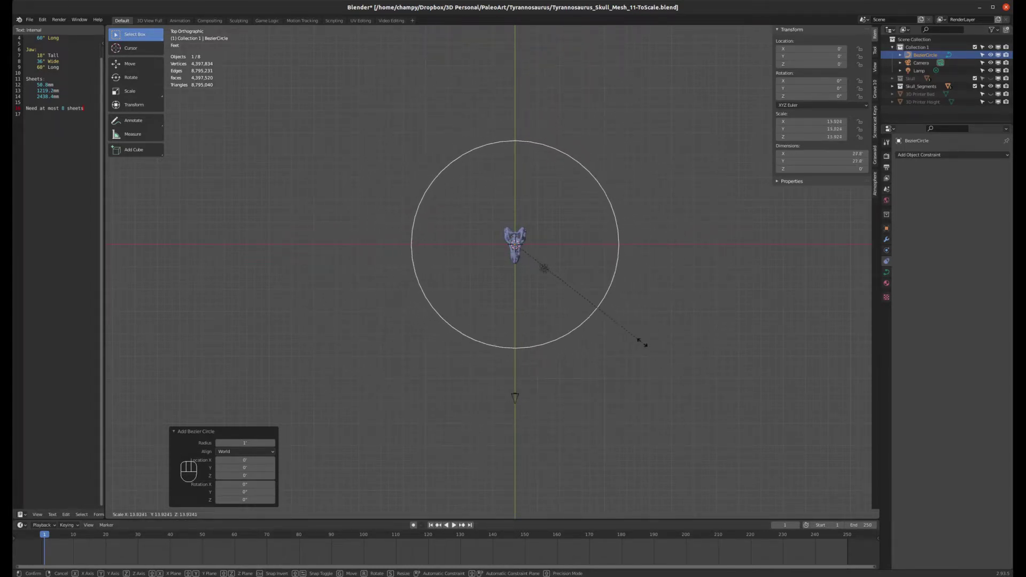
{"action": "left_click", "coordinate": [648, 350]}
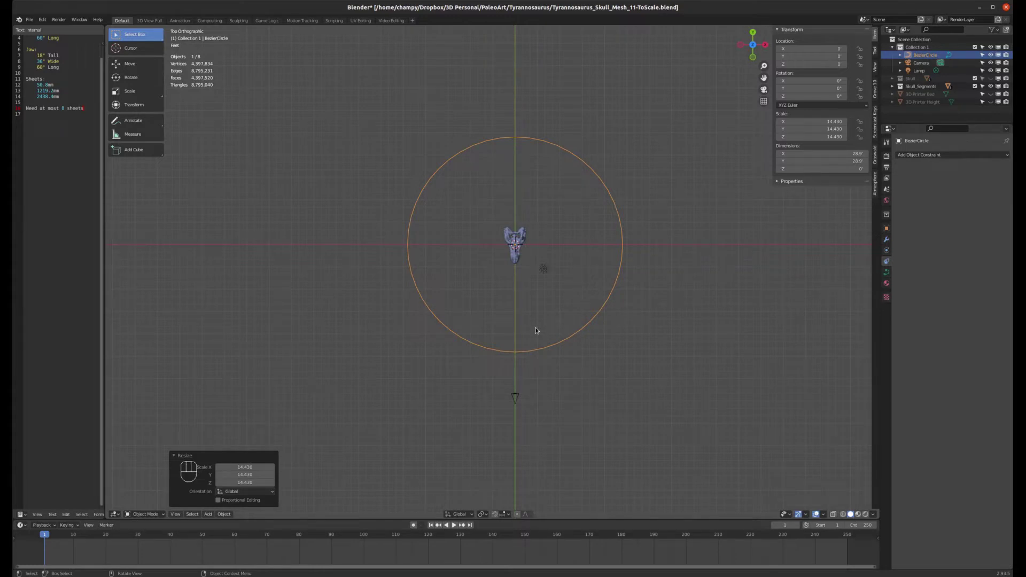
{"action": "left_click", "coordinate": [516, 398]}
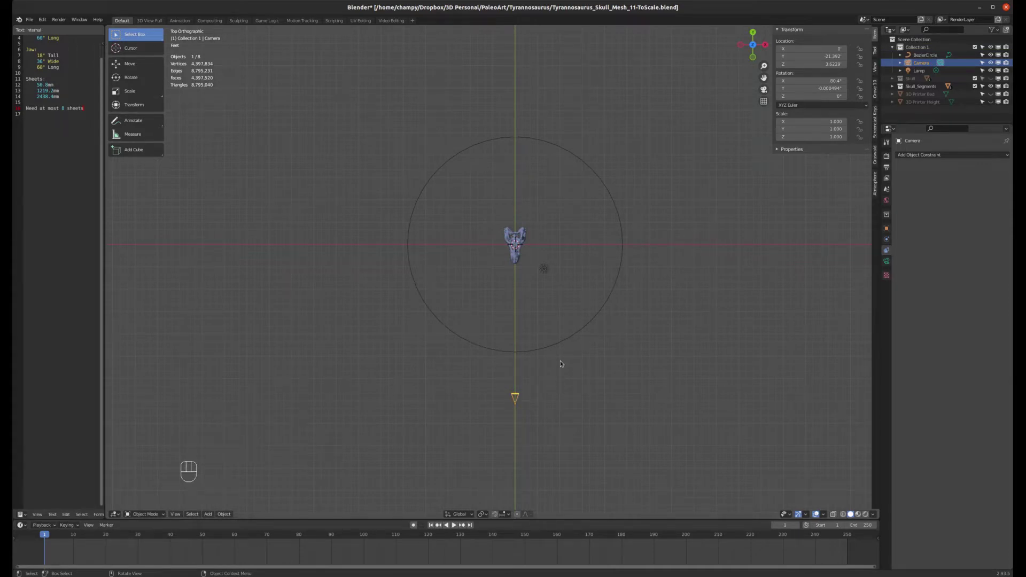
Step: With camera then circle selected, parent the camera to the circle using Follow Path
{"action": "left_click", "coordinate": [555, 345], "text": "shift"}
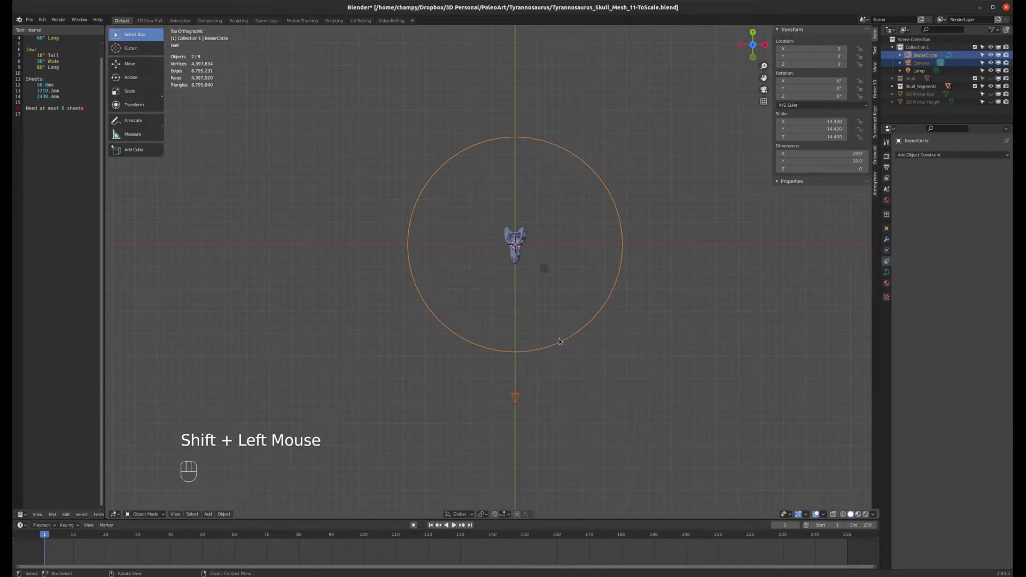
{"action": "key", "text": "ctrl+p"}
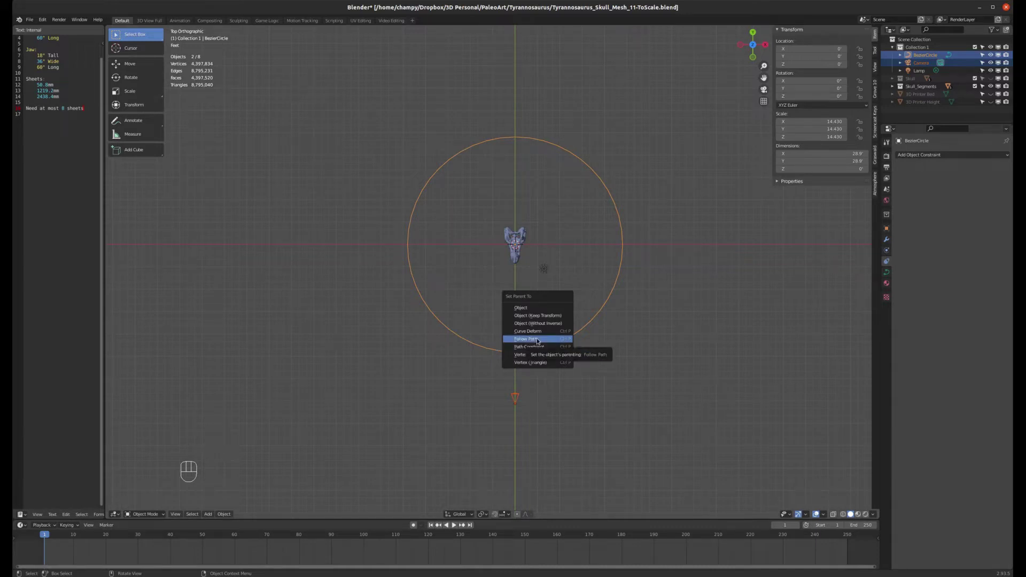
{"action": "left_click", "coordinate": [537, 340]}
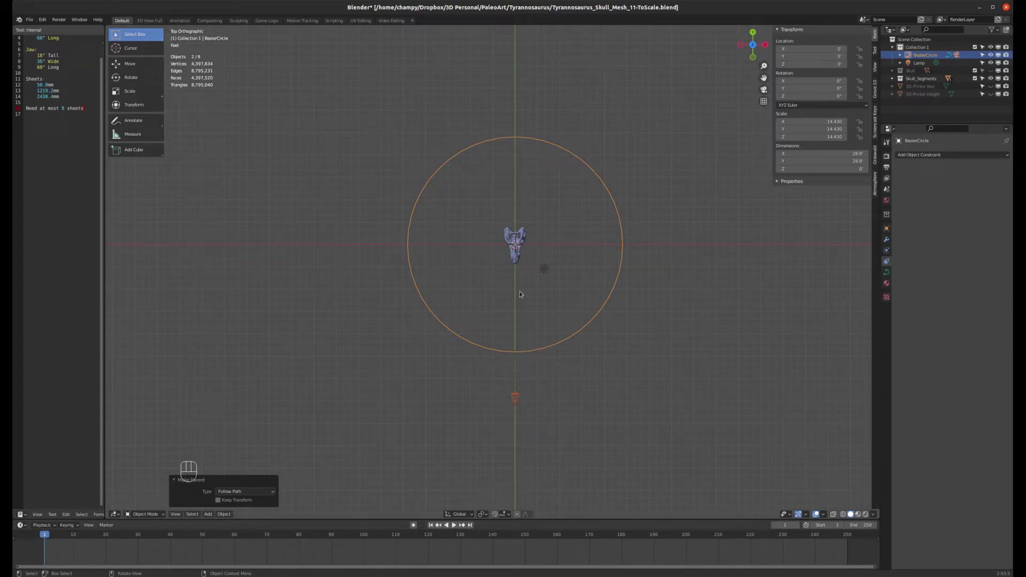
Step: Play the orbit through the camera view, then stop and rewind to frame 1
{"action": "key", "text": "space"}
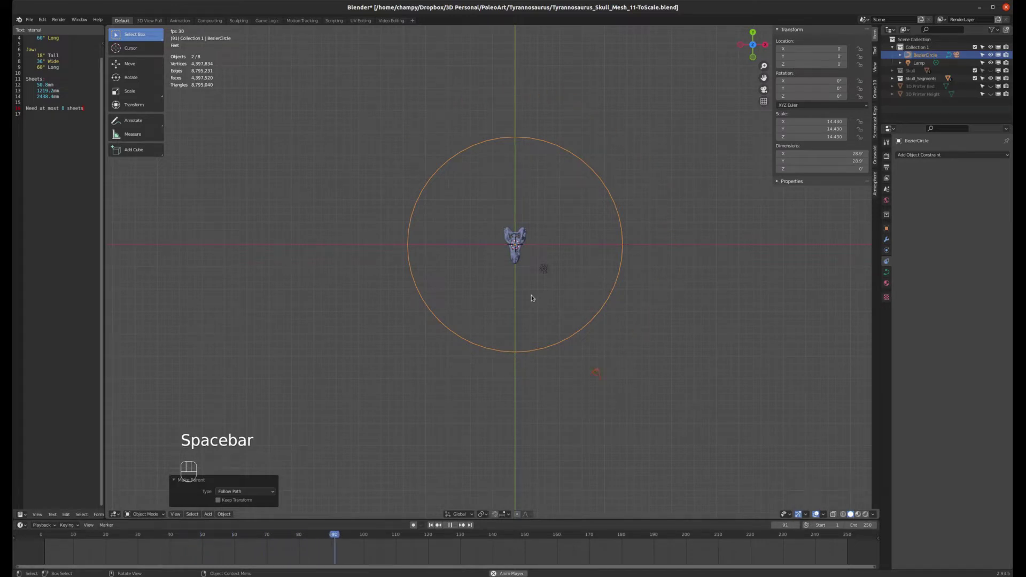
{"action": "key", "text": "KP_0"}
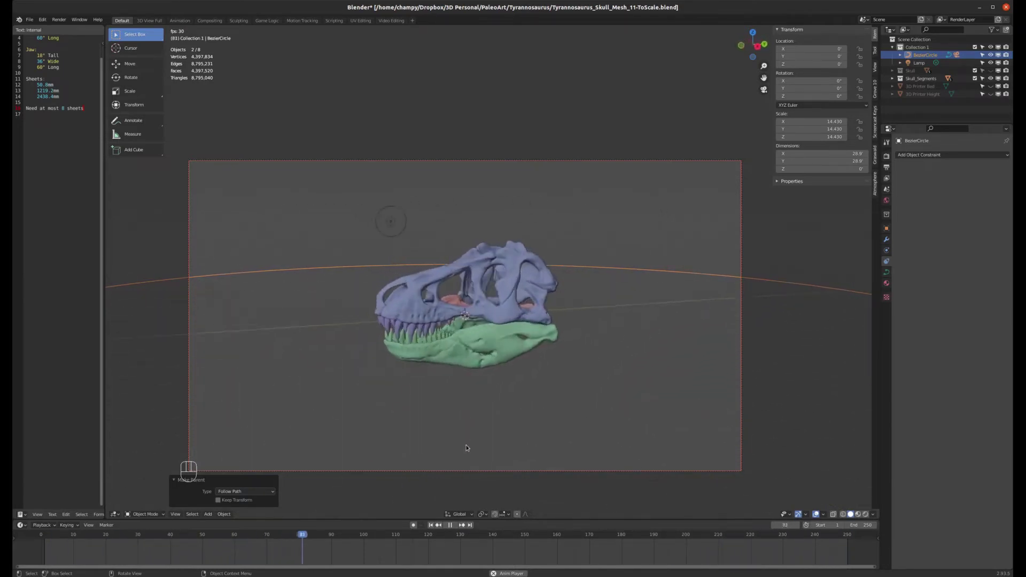
{"action": "left_click", "coordinate": [450, 525]}
{"action": "left_click", "coordinate": [431, 524]}
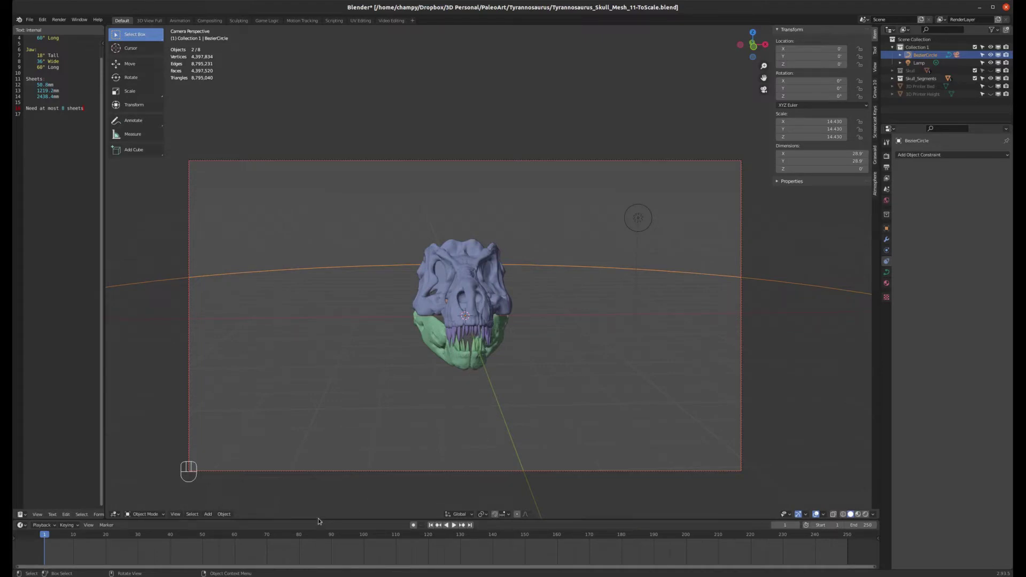
Step: Scrub the timeline to frames 101, 105 and 3, back to frame 1, then deselect the camera
{"action": "left_click", "coordinate": [453, 524]}
{"action": "left_click_drag", "start_coordinate": [210, 535], "coordinate": [367, 529]}
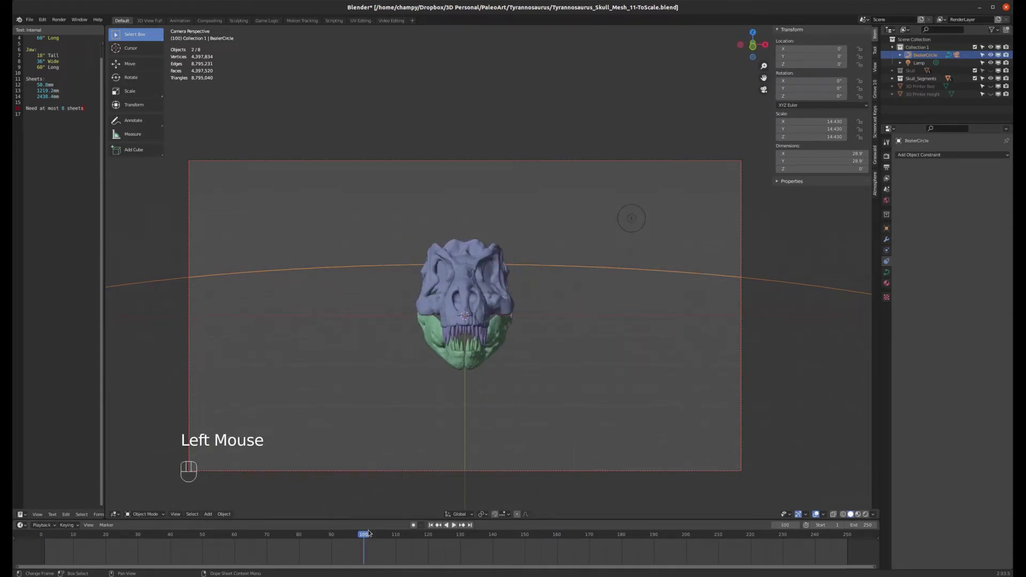
{"action": "left_click", "coordinate": [389, 535]}
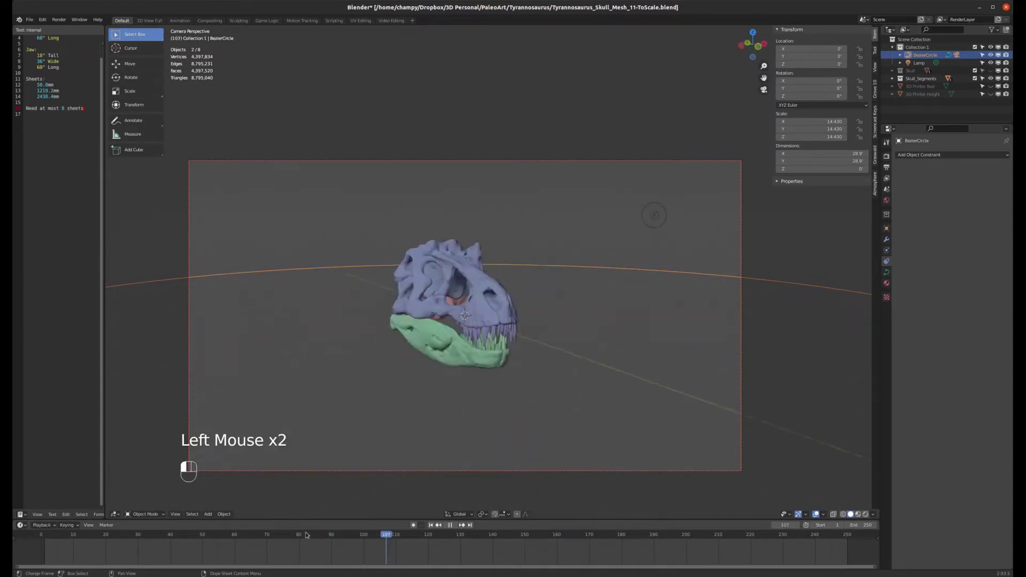
{"action": "left_click", "coordinate": [51, 533]}
{"action": "left_click_drag", "start_coordinate": [52, 532], "coordinate": [44, 534]}
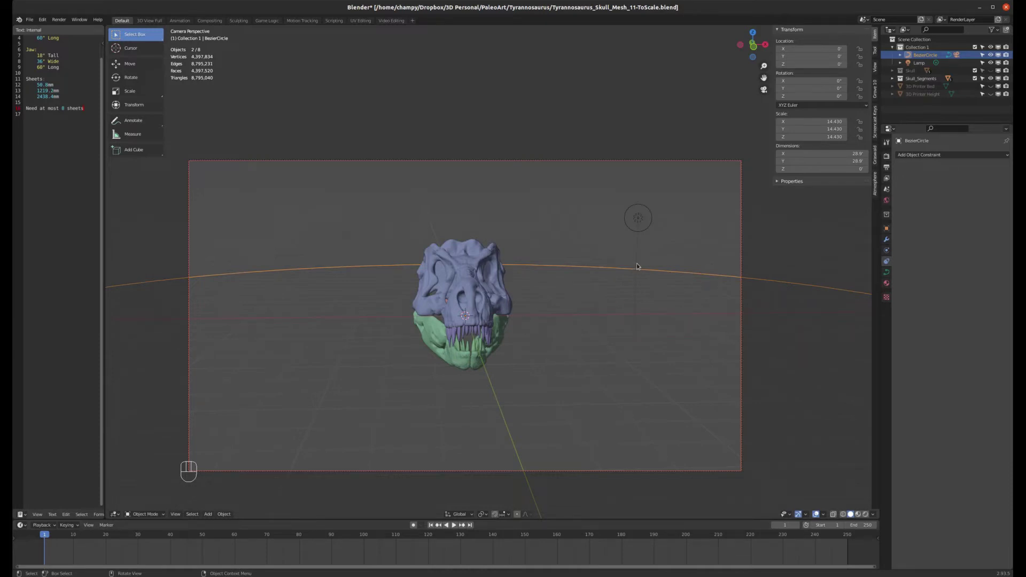
{"action": "left_click", "coordinate": [581, 267]}
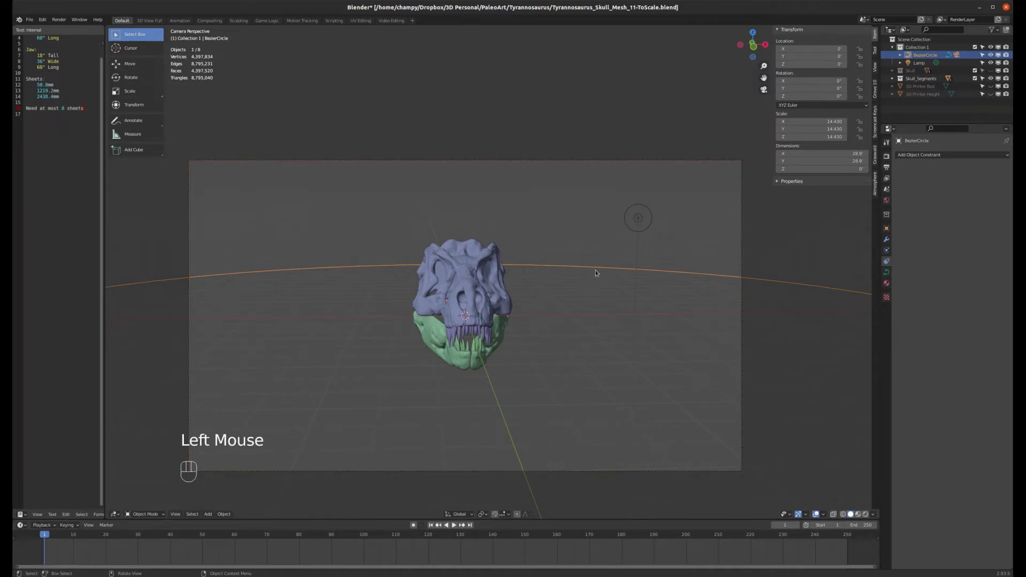
Step: Set the circle's Path Animation Frames to 250 in Curve Data and start playback
{"action": "middle_click_drag", "start_coordinate": [641, 227], "coordinate": [631, 247]}
{"action": "scroll", "coordinate": [630, 246], "scroll_direction": "down", "scroll_amount": 2}
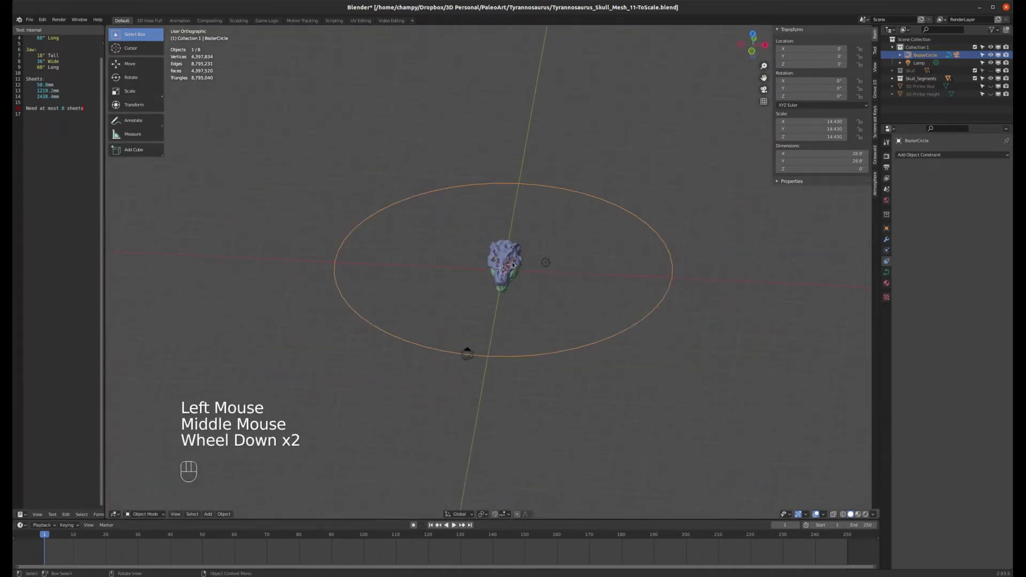
{"action": "scroll", "coordinate": [532, 254], "scroll_direction": "down", "scroll_amount": 1}
{"action": "scroll", "coordinate": [531, 254], "scroll_direction": "up", "scroll_amount": 2}
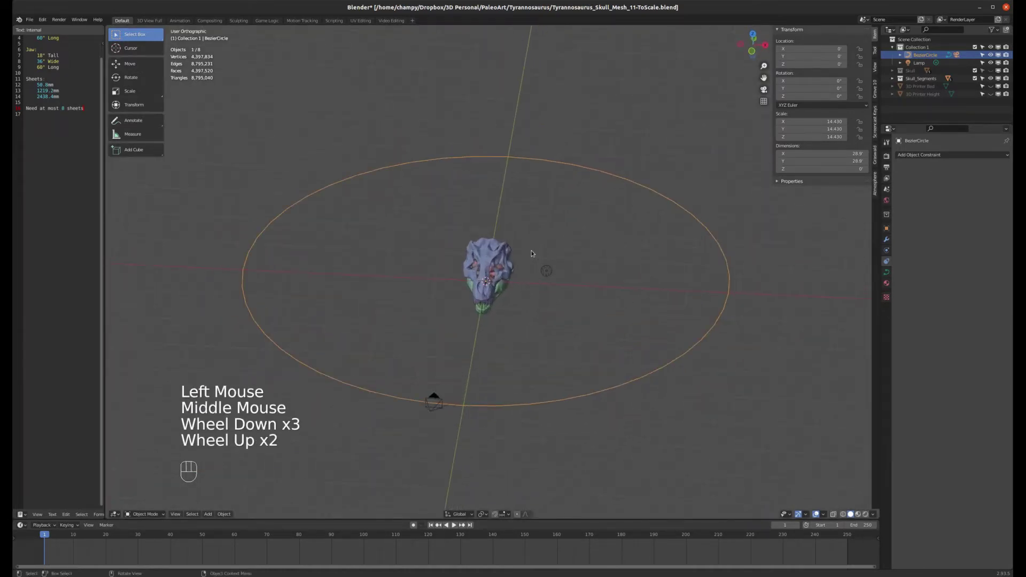
{"action": "left_click", "coordinate": [886, 273]}
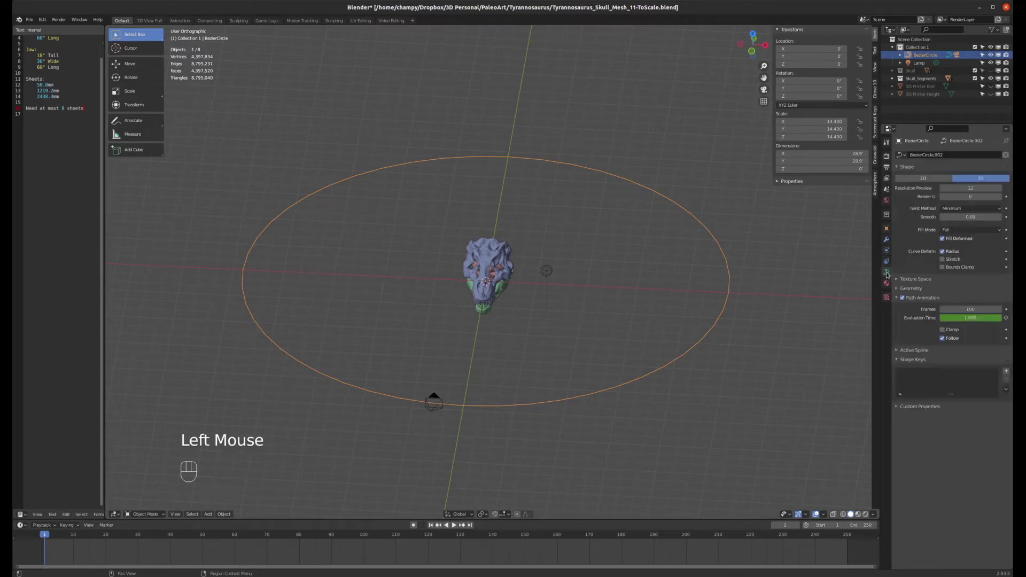
{"action": "left_click", "coordinate": [967, 308]}
{"action": "type", "text": "2"}
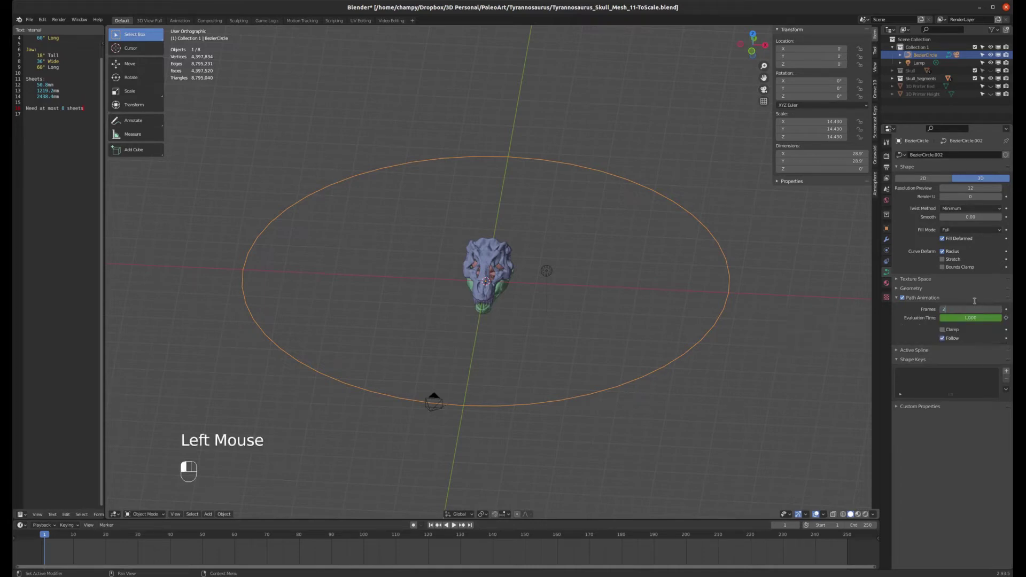
{"action": "type", "text": "50"}
{"action": "left_click", "coordinate": [974, 303]}
{"action": "key", "text": "space"}
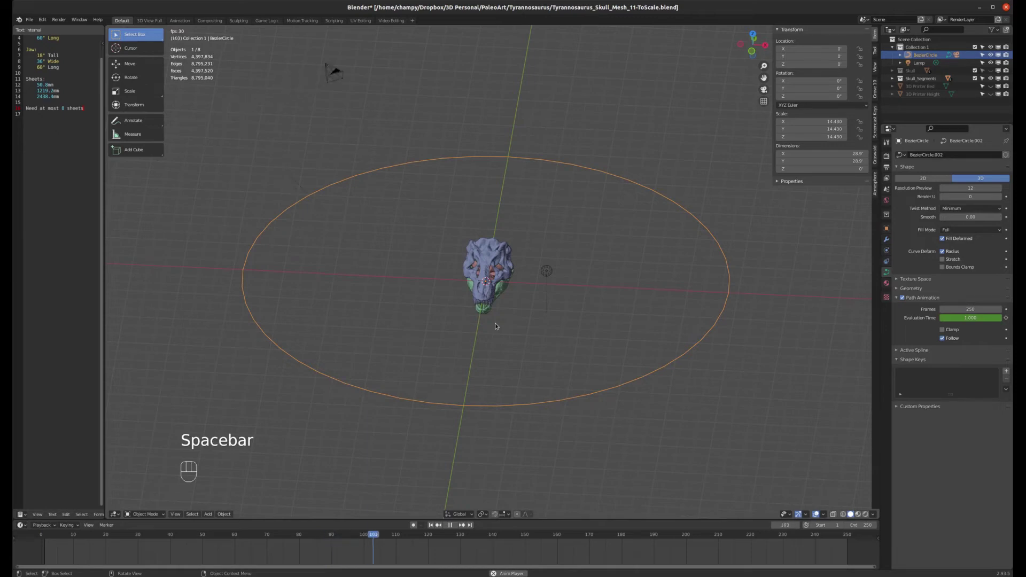
Step: Watch the 250-frame orbit through the camera view, then stop playback
{"action": "key", "text": "KP_0"}
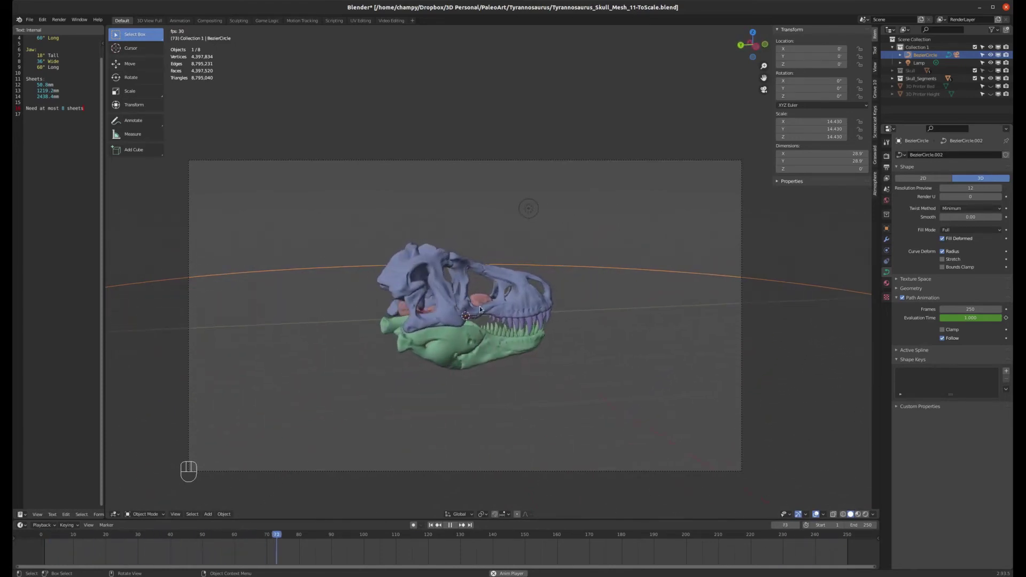
{"action": "left_click", "coordinate": [450, 525]}
Step: Rewind to frame 1 and zoom the top view in to inspect the circle's segments
{"action": "left_click", "coordinate": [431, 525]}
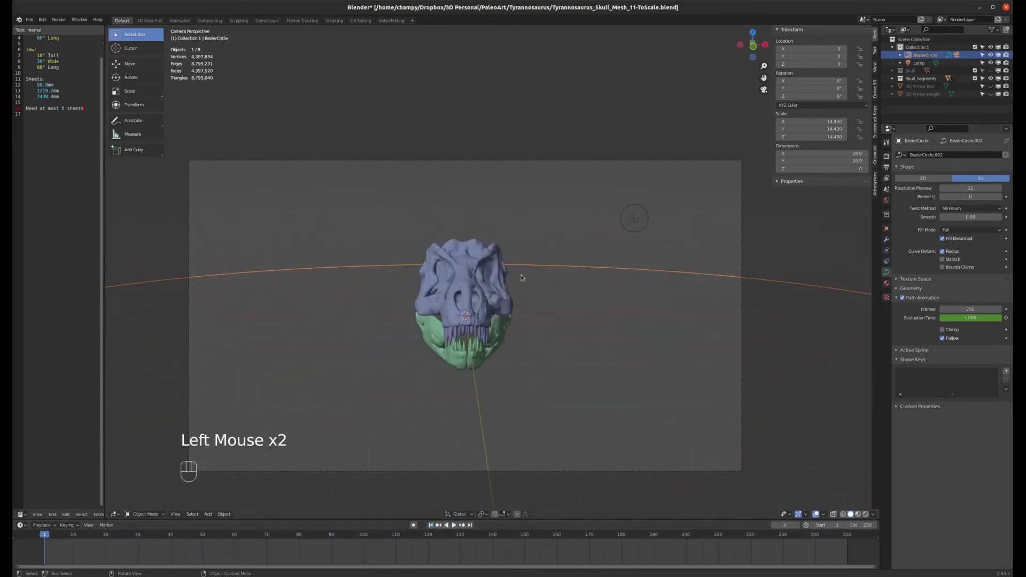
{"action": "scroll", "coordinate": [516, 223], "scroll_direction": "down", "scroll_amount": 3}
{"action": "key", "text": "KP_7"}
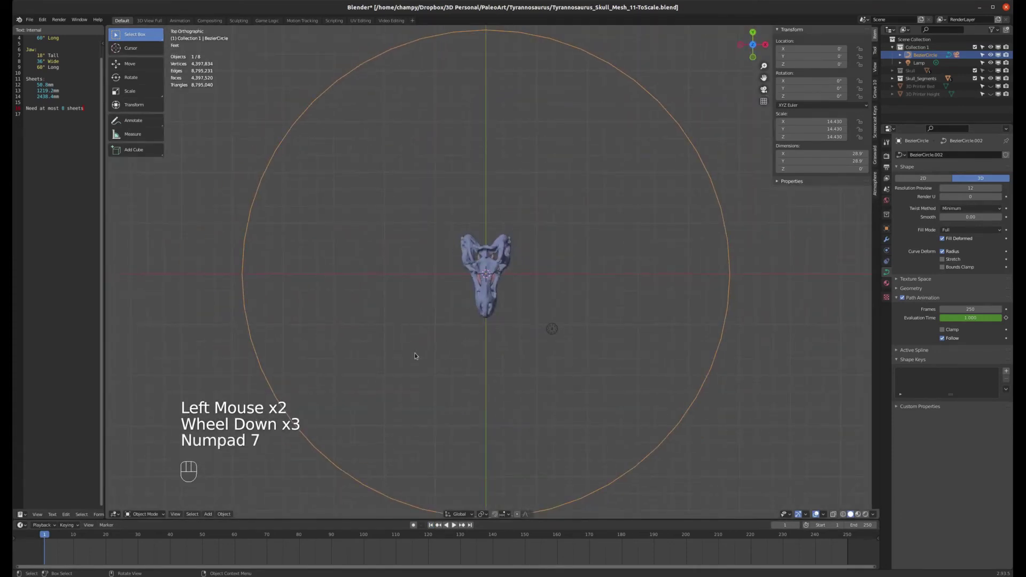
{"action": "scroll", "coordinate": [405, 351], "scroll_direction": "down", "scroll_amount": 2}
{"action": "scroll", "coordinate": [428, 382], "scroll_direction": "up", "scroll_amount": 10}
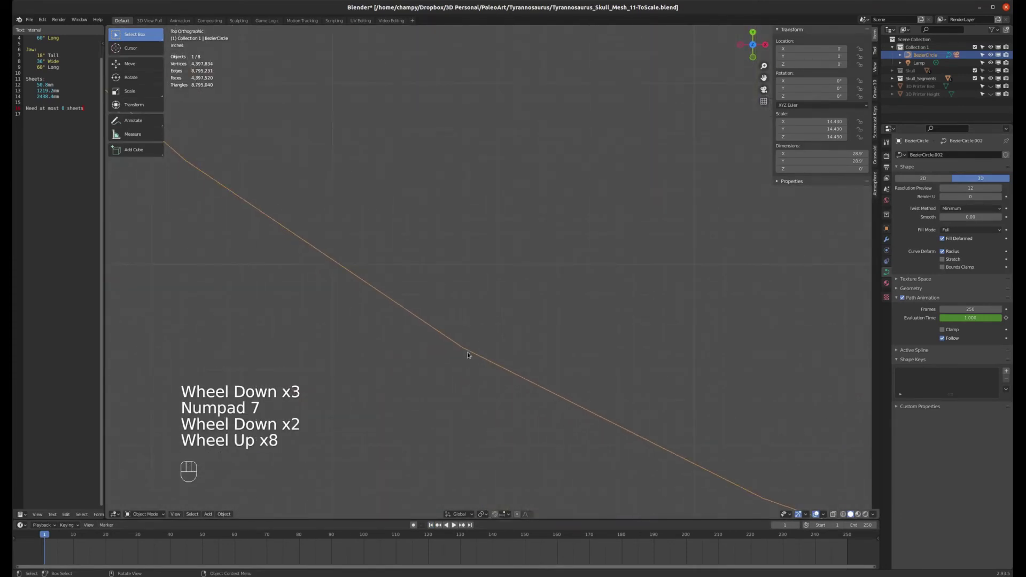
{"action": "scroll", "coordinate": [437, 373], "scroll_direction": "down", "scroll_amount": 5}
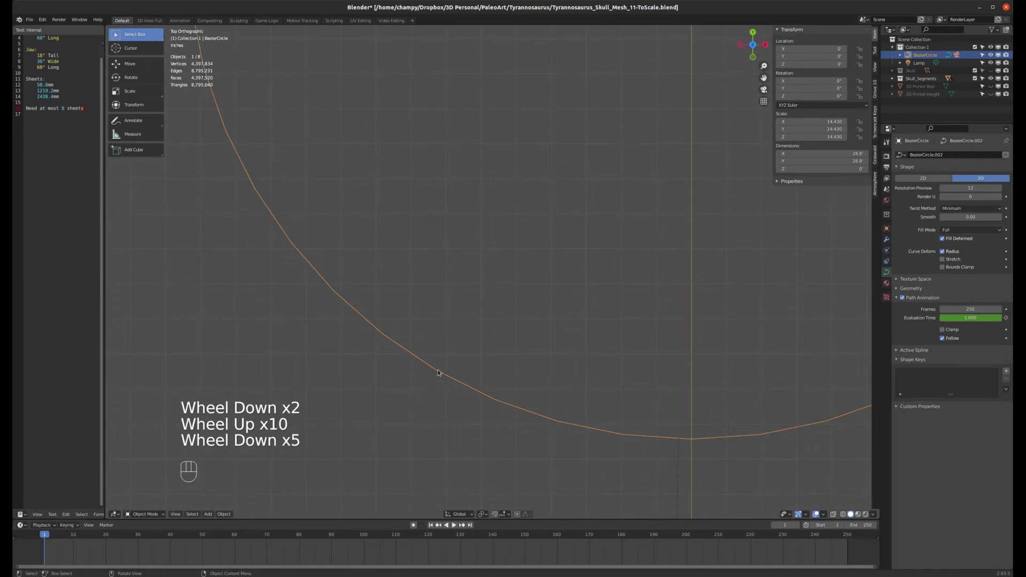
{"action": "scroll", "coordinate": [438, 373], "scroll_direction": "down", "scroll_amount": 2}
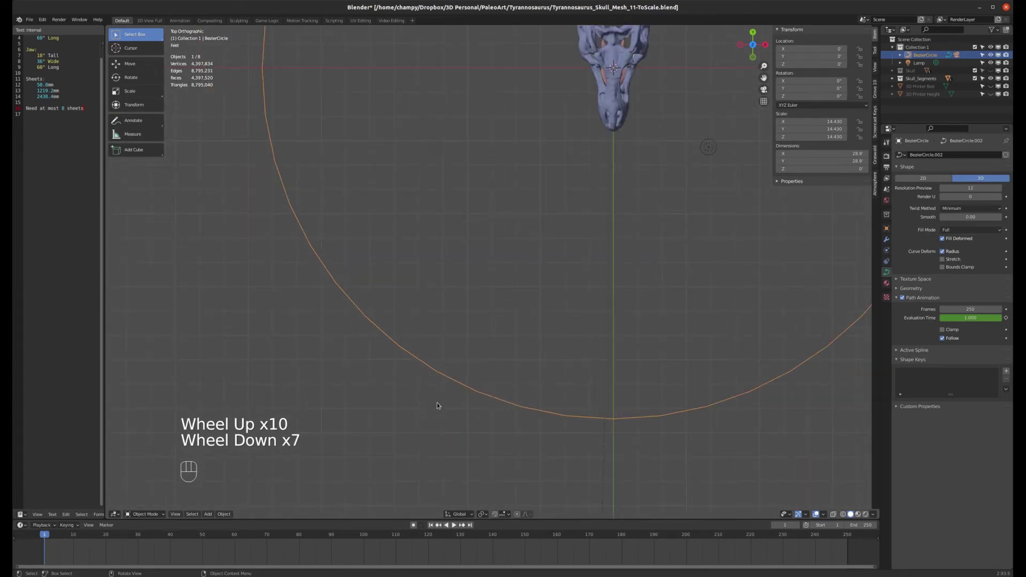
{"action": "scroll", "coordinate": [534, 338], "scroll_direction": "down", "scroll_amount": 2}
{"action": "scroll", "coordinate": [578, 317], "scroll_direction": "up", "scroll_amount": 1}
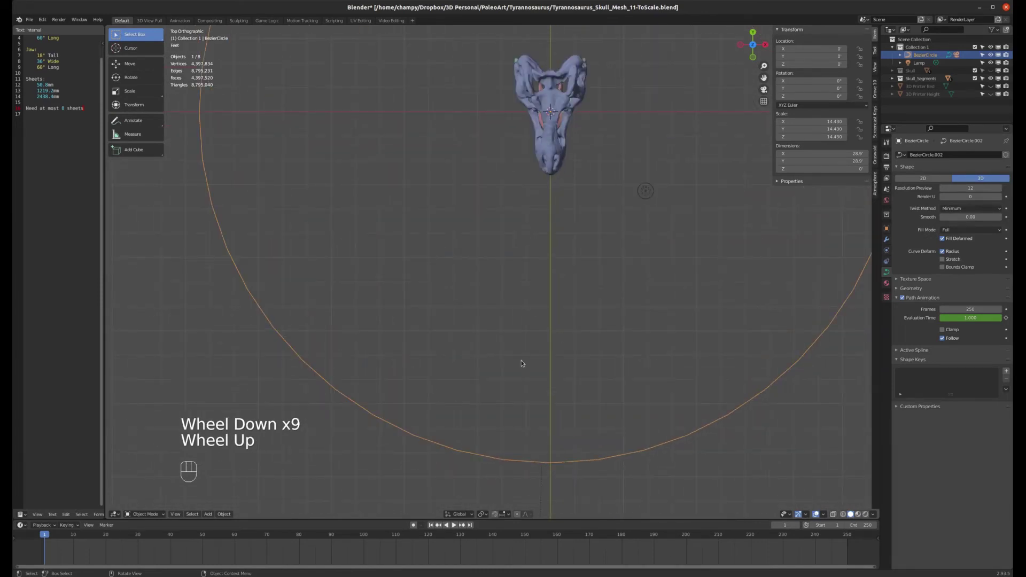
{"action": "scroll", "coordinate": [508, 382], "scroll_direction": "down", "scroll_amount": 2}
{"action": "scroll", "coordinate": [543, 368], "scroll_direction": "down", "scroll_amount": 1}
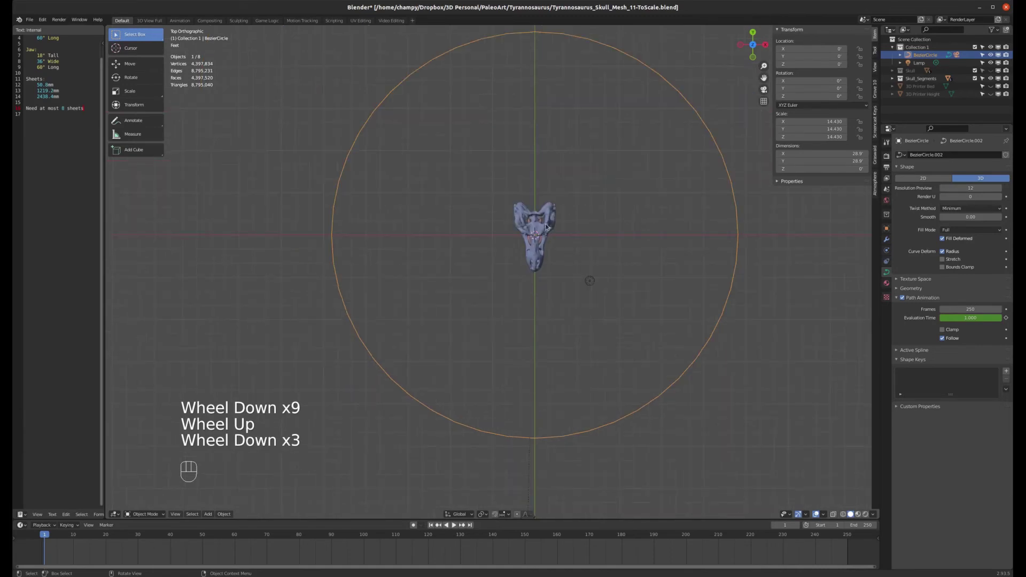
{"action": "scroll", "coordinate": [543, 216], "scroll_direction": "up", "scroll_amount": 1}
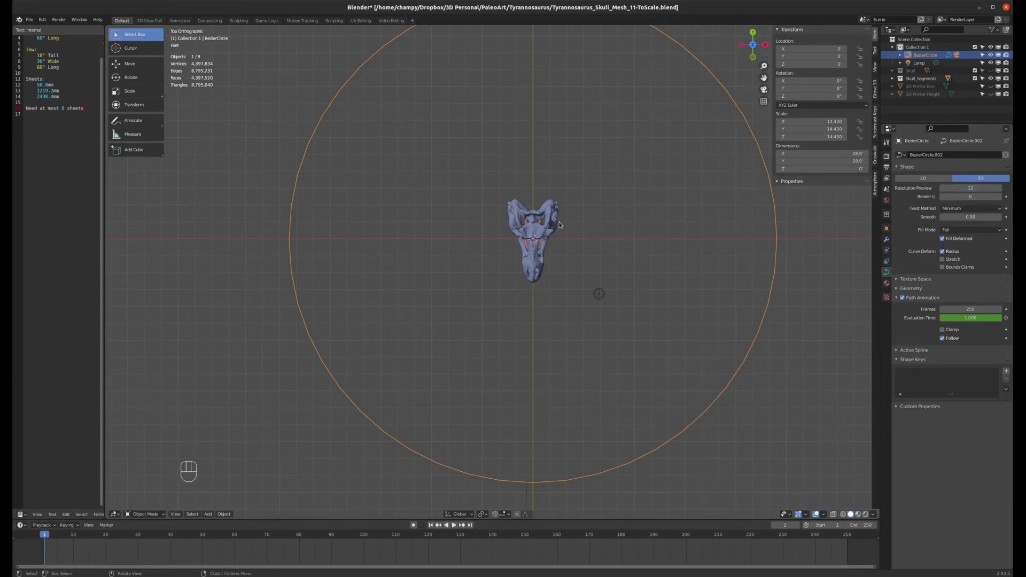
Step: Set the circle's Resolution Preview to 48, then replay the animation through the camera
{"action": "left_click", "coordinate": [977, 188]}
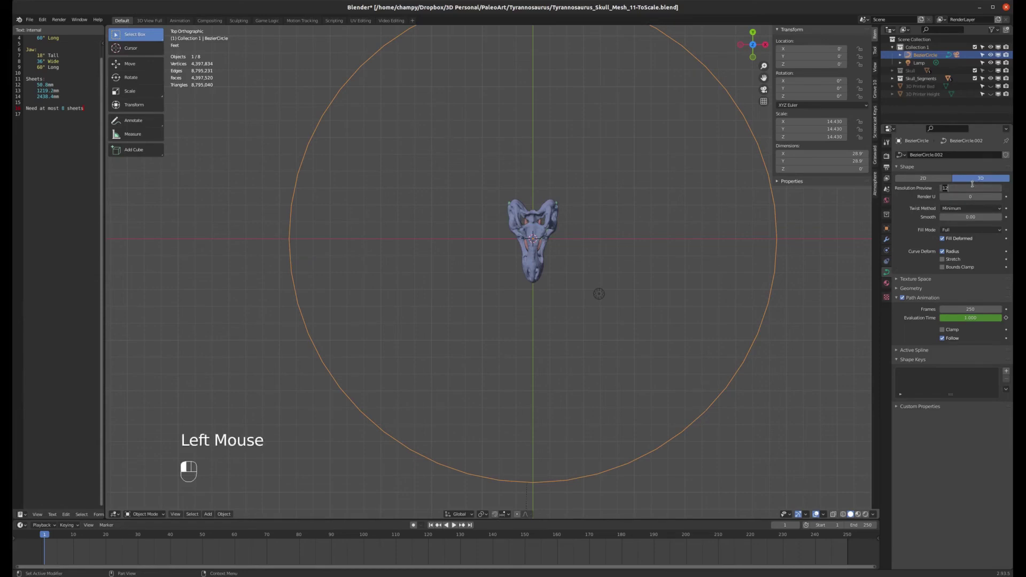
{"action": "type", "text": "48"}
{"action": "key", "text": "Return"}
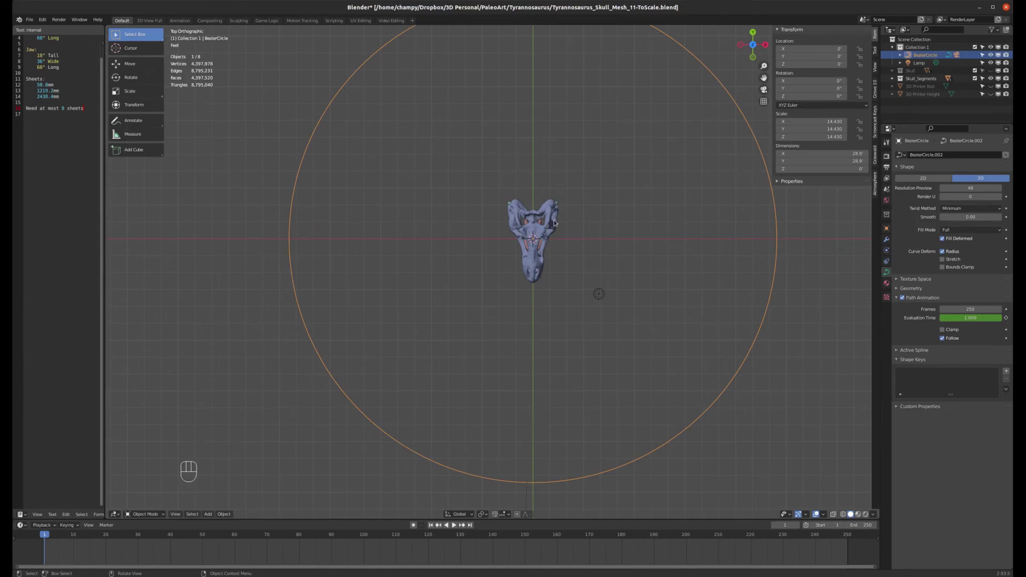
{"action": "key", "text": "KP_0"}
{"action": "key", "text": "space"}
{"action": "scroll", "coordinate": [554, 220], "scroll_direction": "up", "scroll_amount": 5}
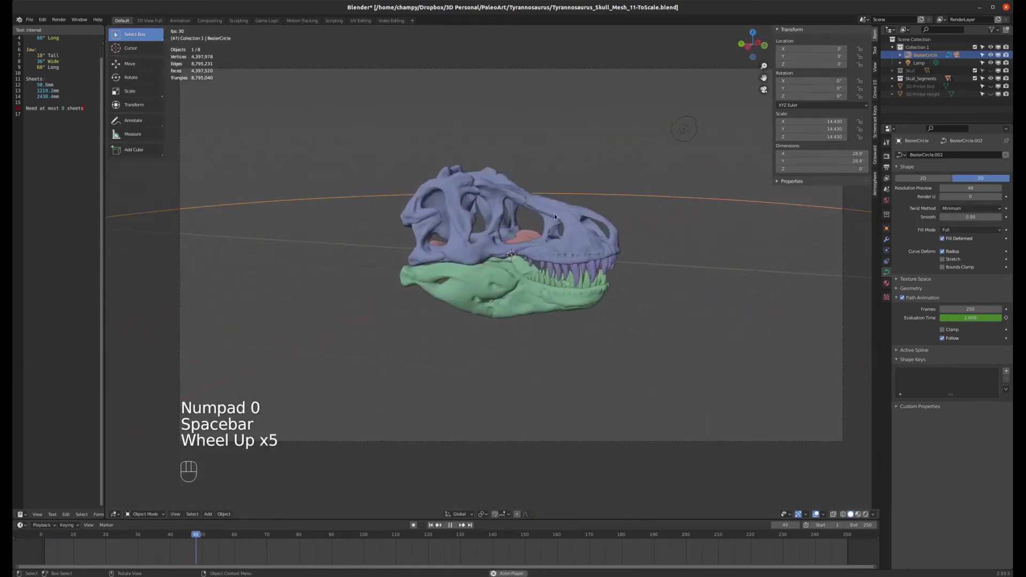
{"action": "scroll", "coordinate": [566, 202], "scroll_direction": "up", "scroll_amount": 2}
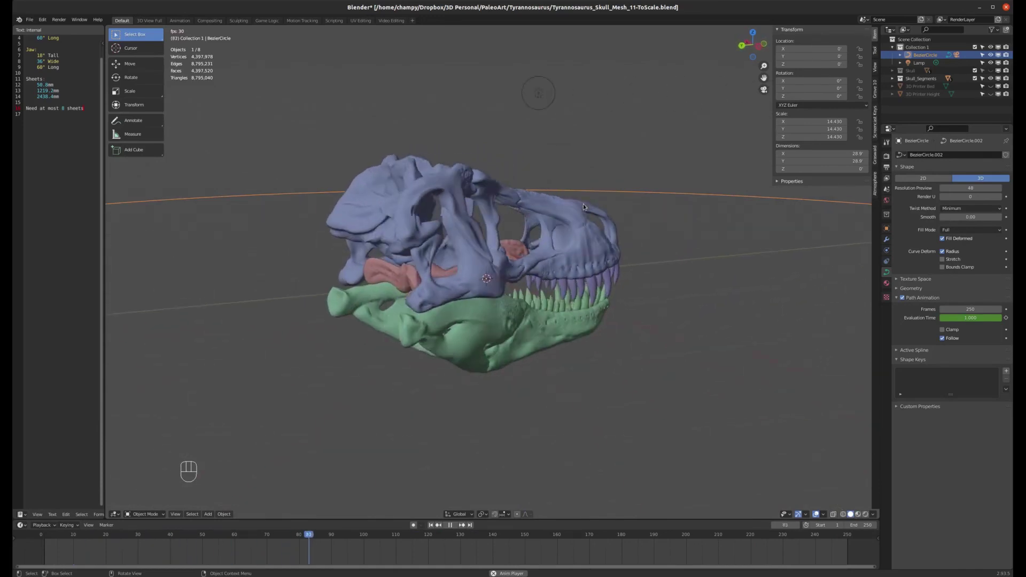
{"action": "scroll", "coordinate": [581, 222], "scroll_direction": "down", "scroll_amount": 1}
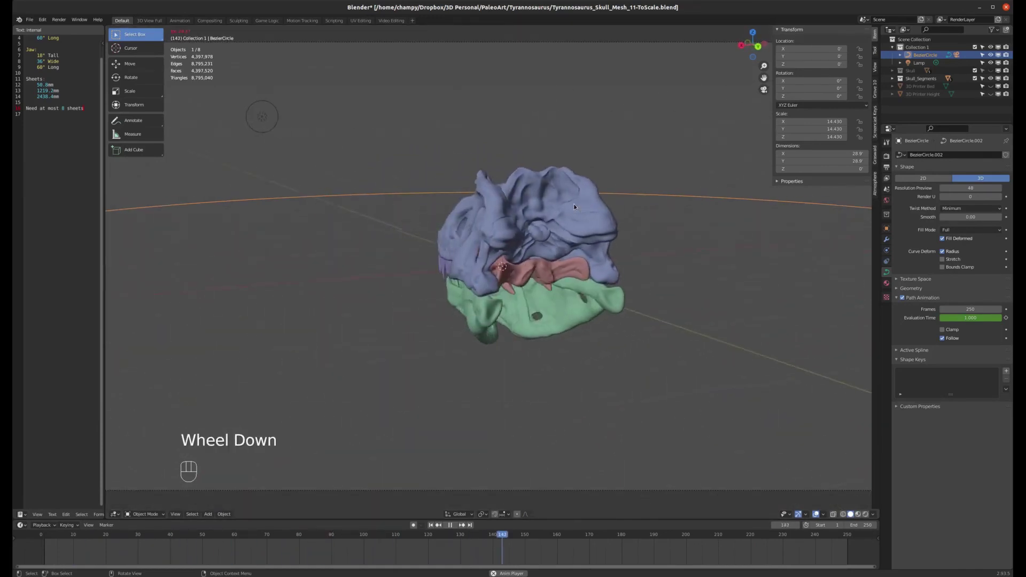